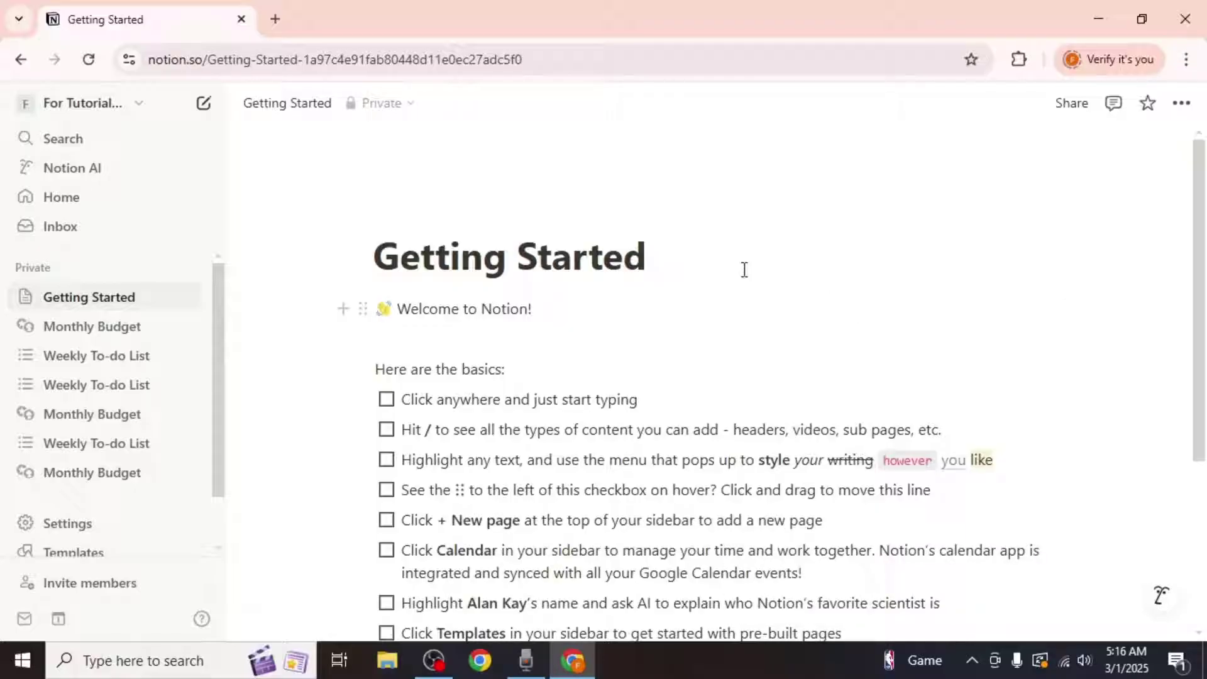
# Step: Open the workspace name dropdown at the top of the sidebar
pyautogui.moveTo(83, 103)
pyautogui.click(110, 105)
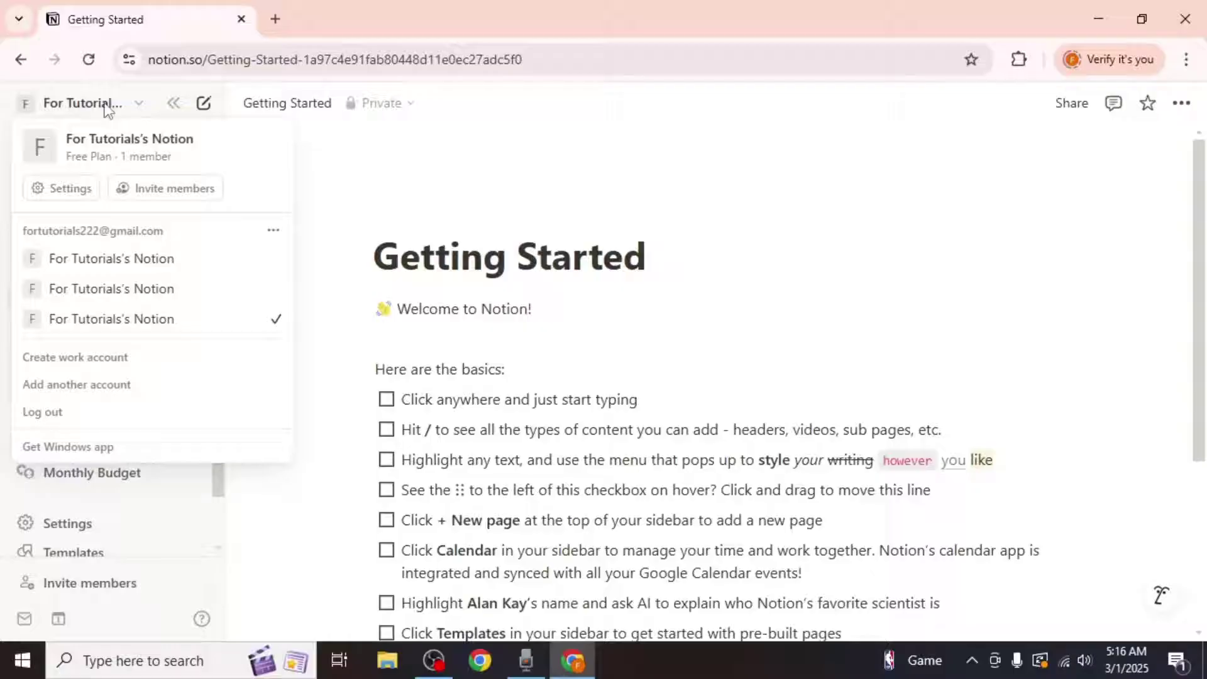
# Step: Go to workspace Settings and its Import page of data sources
pyautogui.click(69, 193)
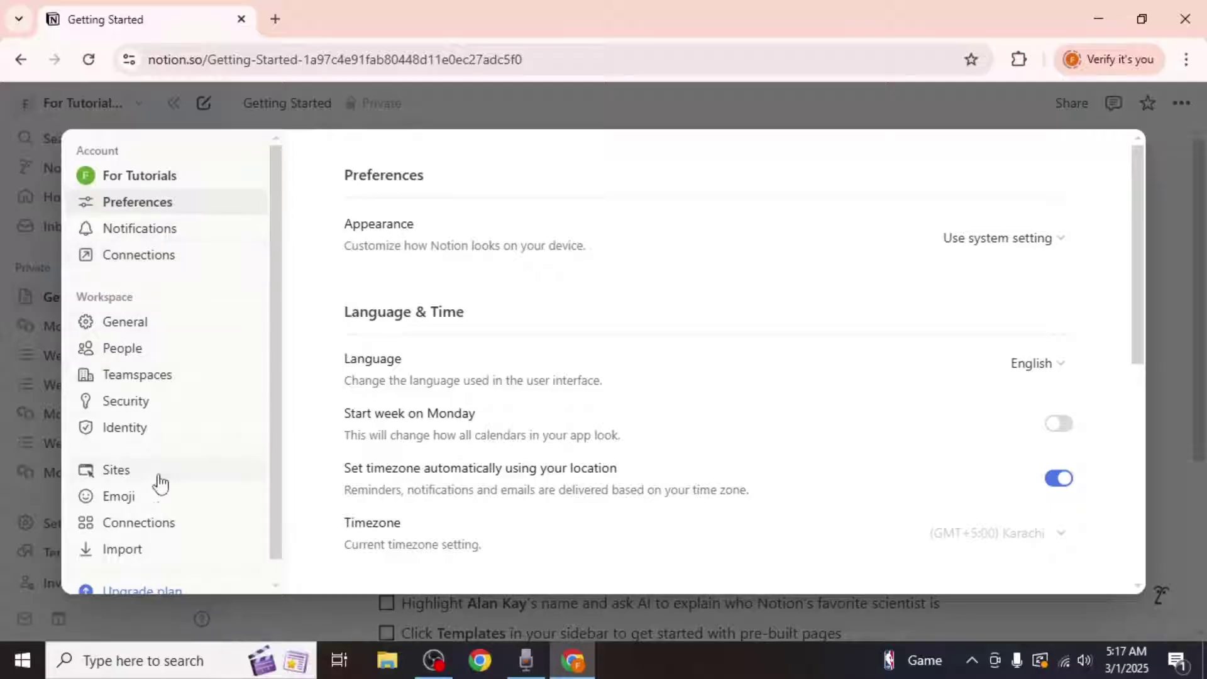
pyautogui.click(133, 555)
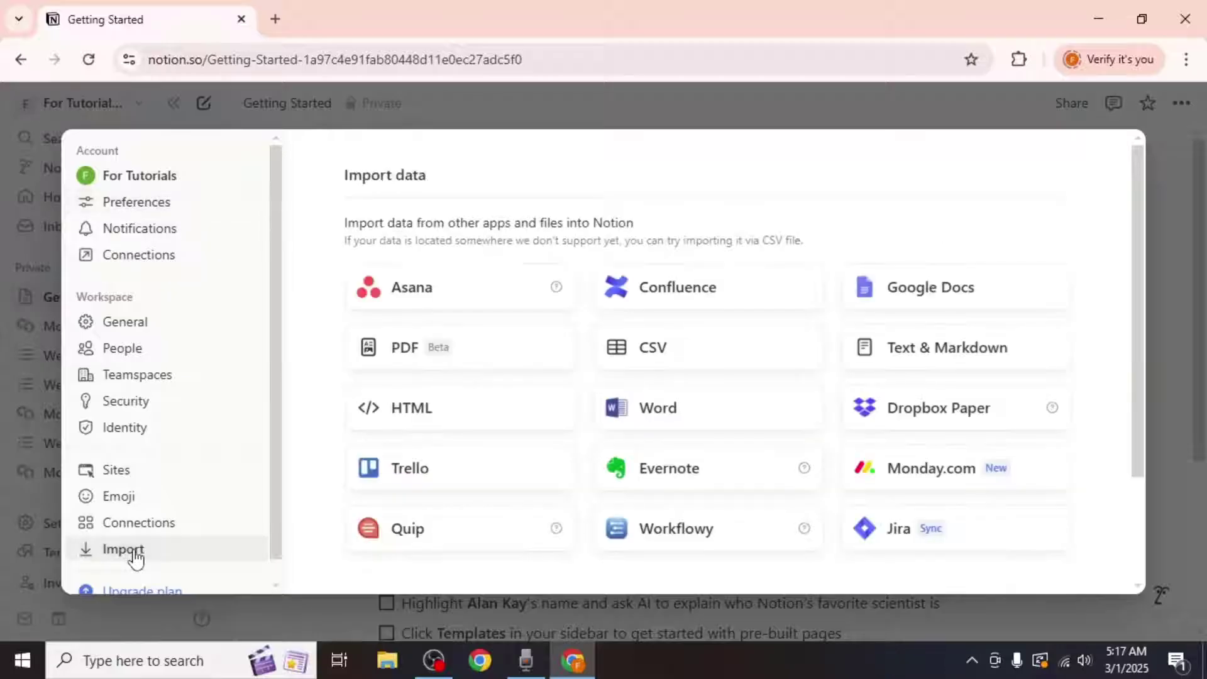
pyautogui.scroll(-2, 1084, 366)
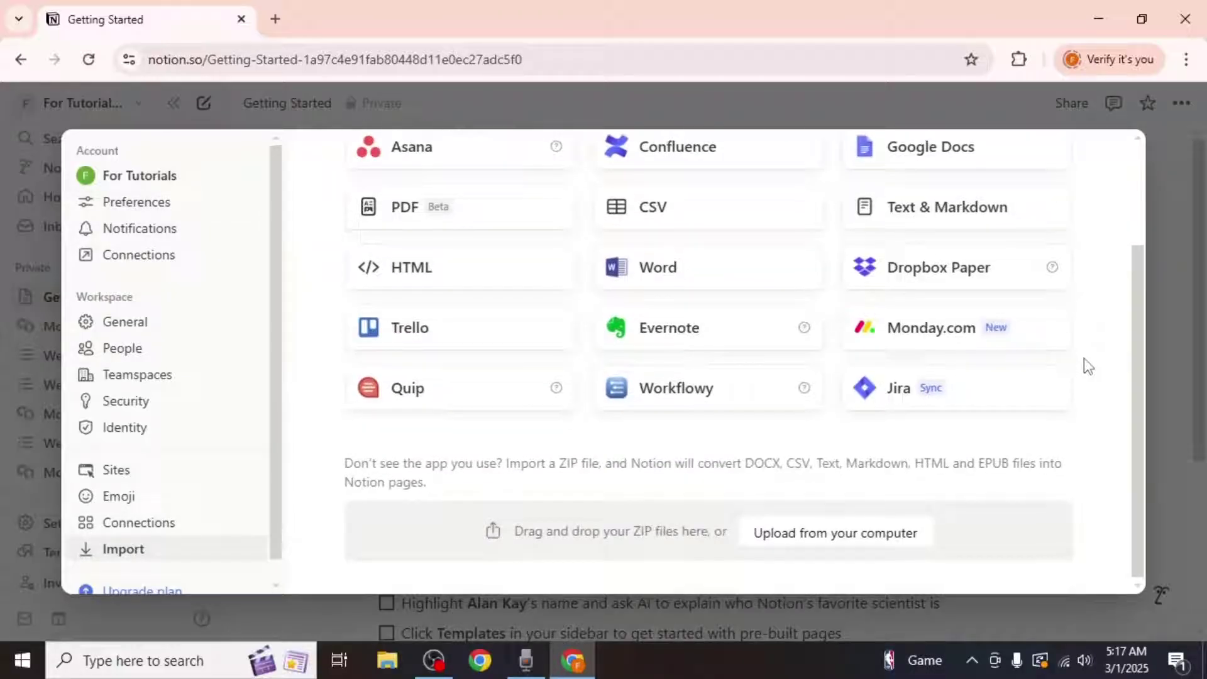
pyautogui.scroll(2, 1084, 367)
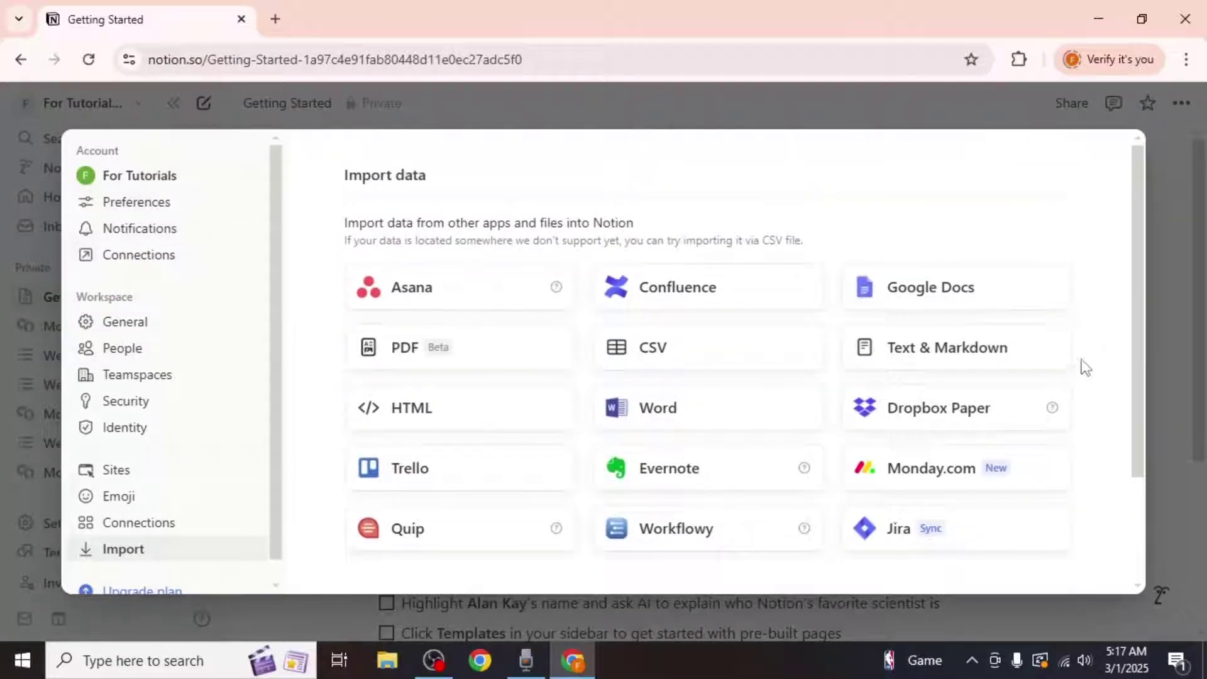
# Step: Start an Evernote import and authorize Notion's access for 1 year
pyautogui.click(697, 479)
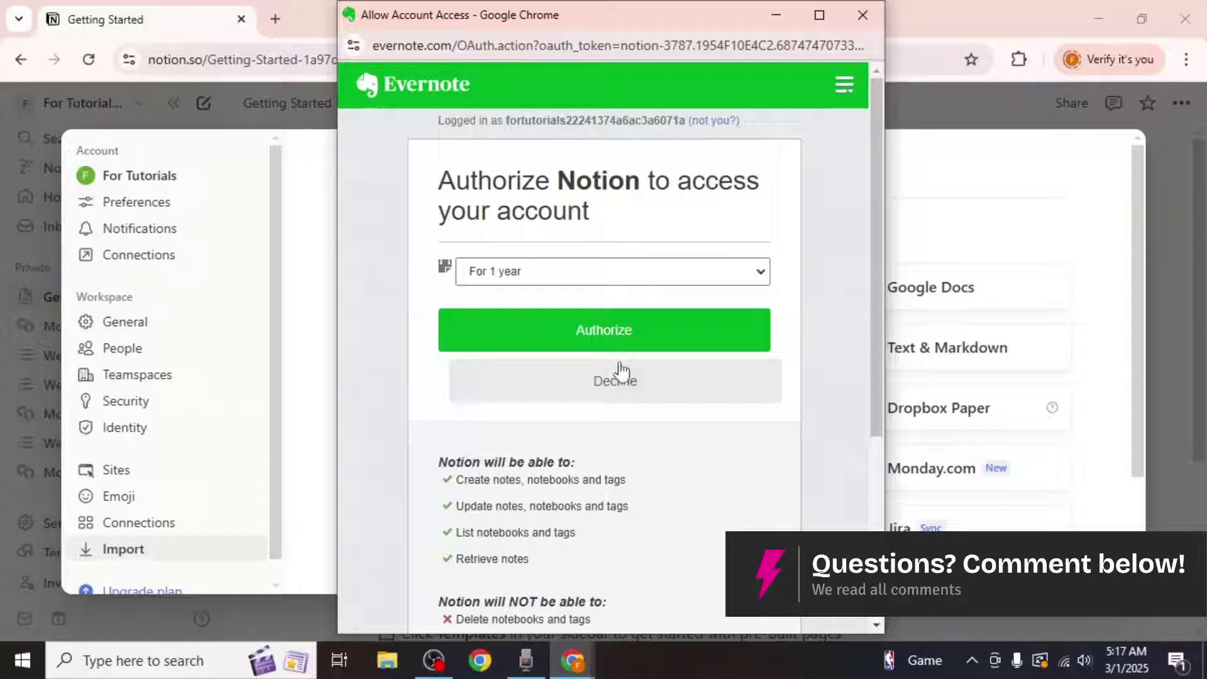
pyautogui.click(557, 276)
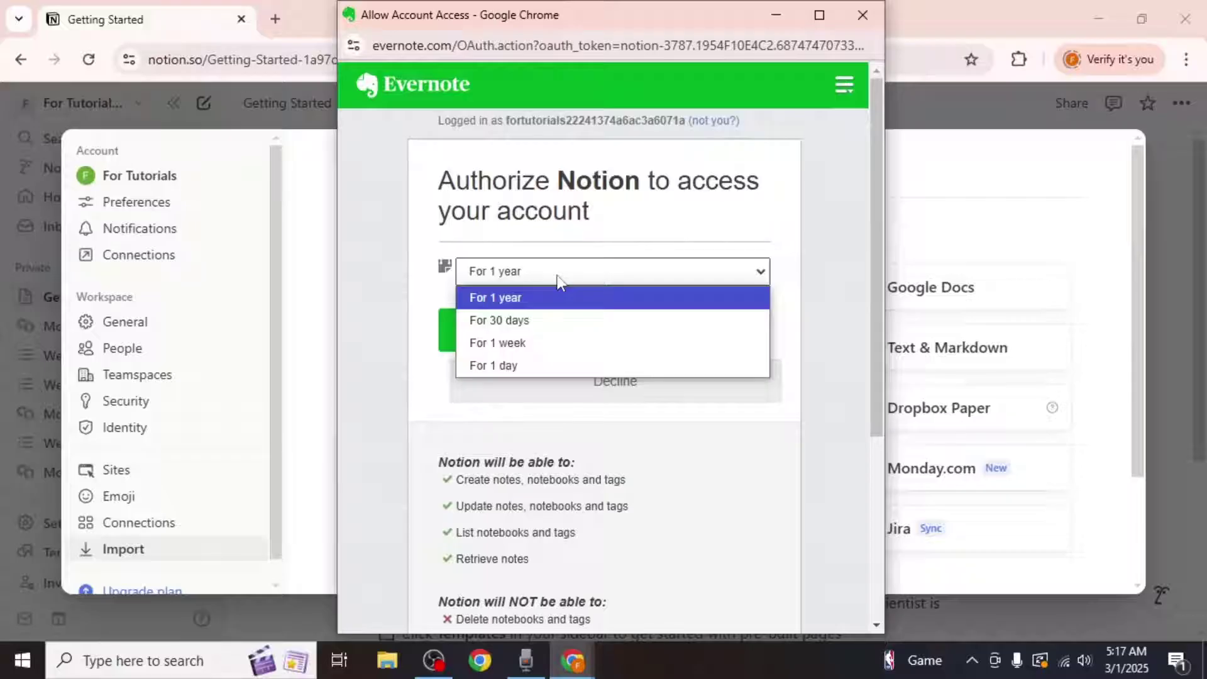
pyautogui.click(556, 278)
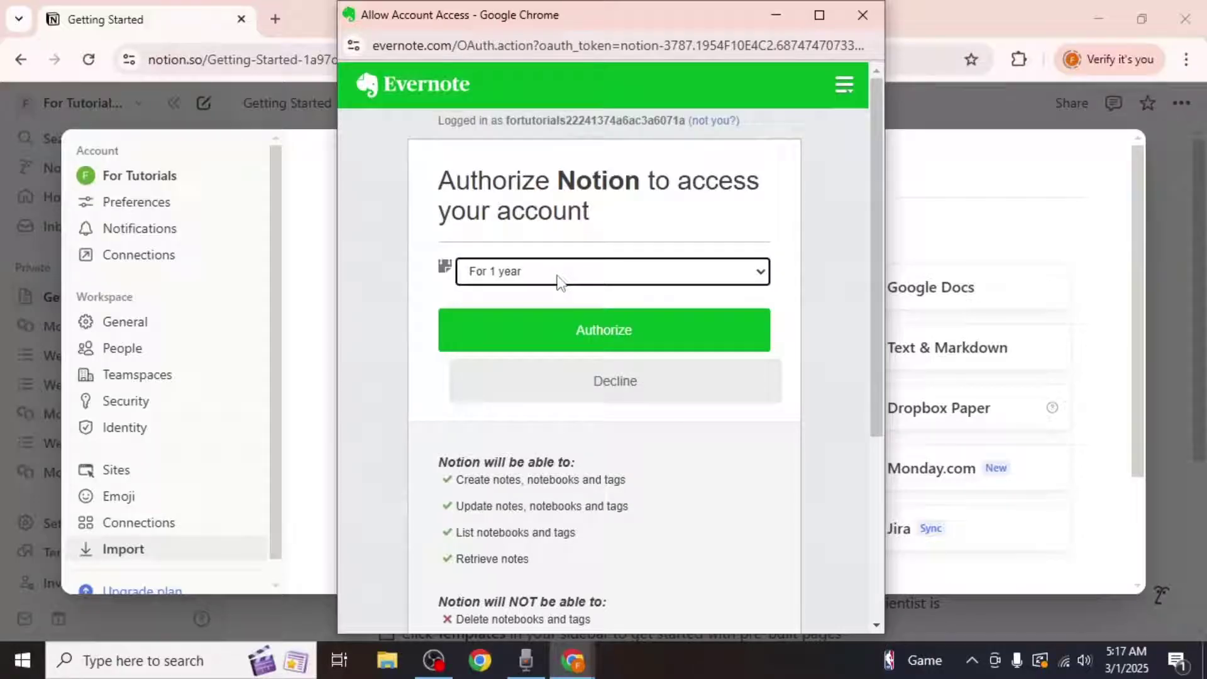
pyautogui.click(609, 339)
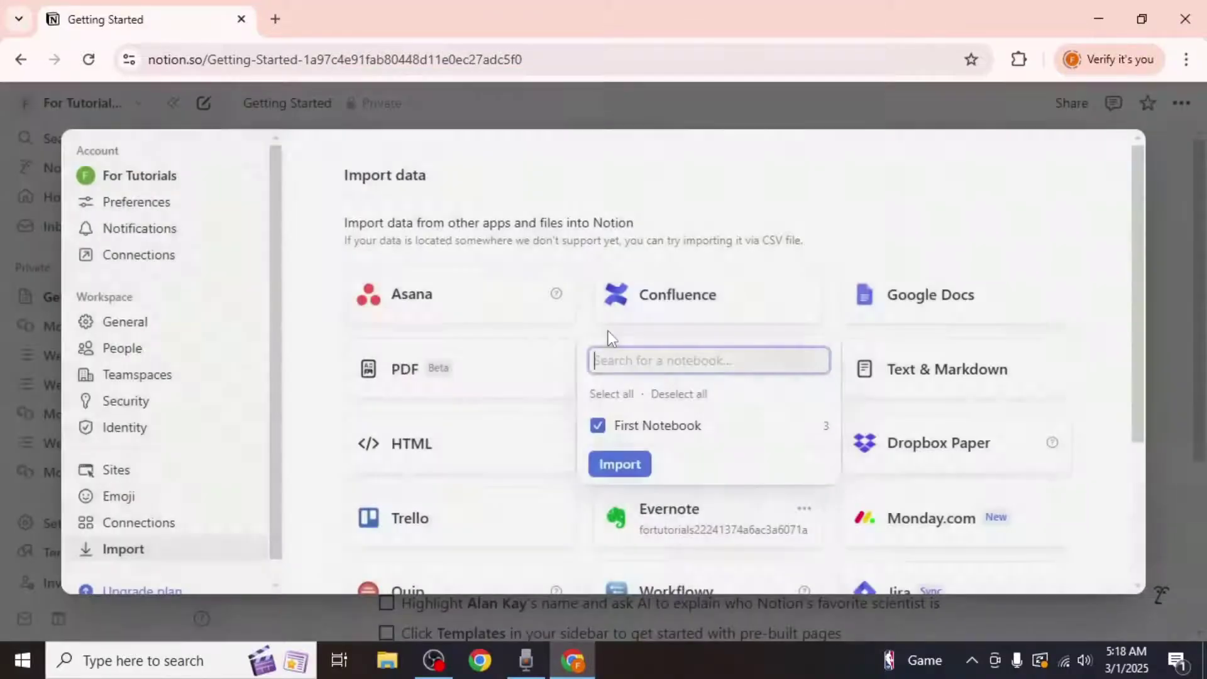
# Step: Close the notebook picker and show the connected Evernote account's menu
pyautogui.click(608, 330)
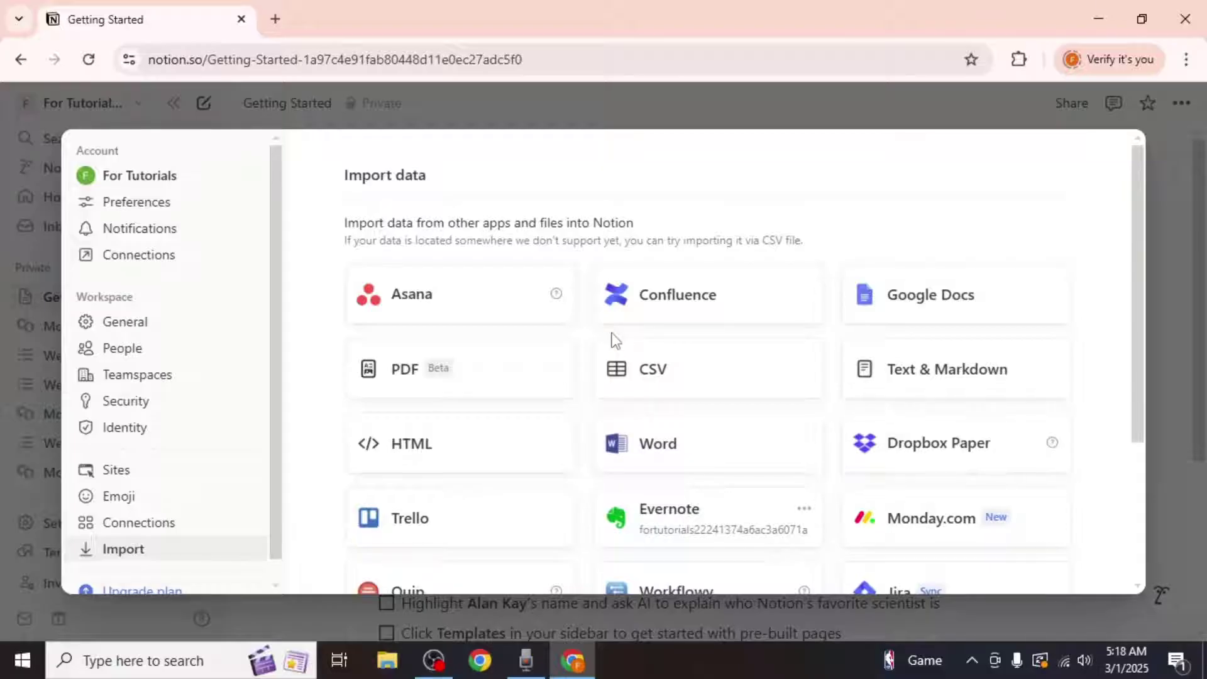
pyautogui.scroll(-2, 611, 339)
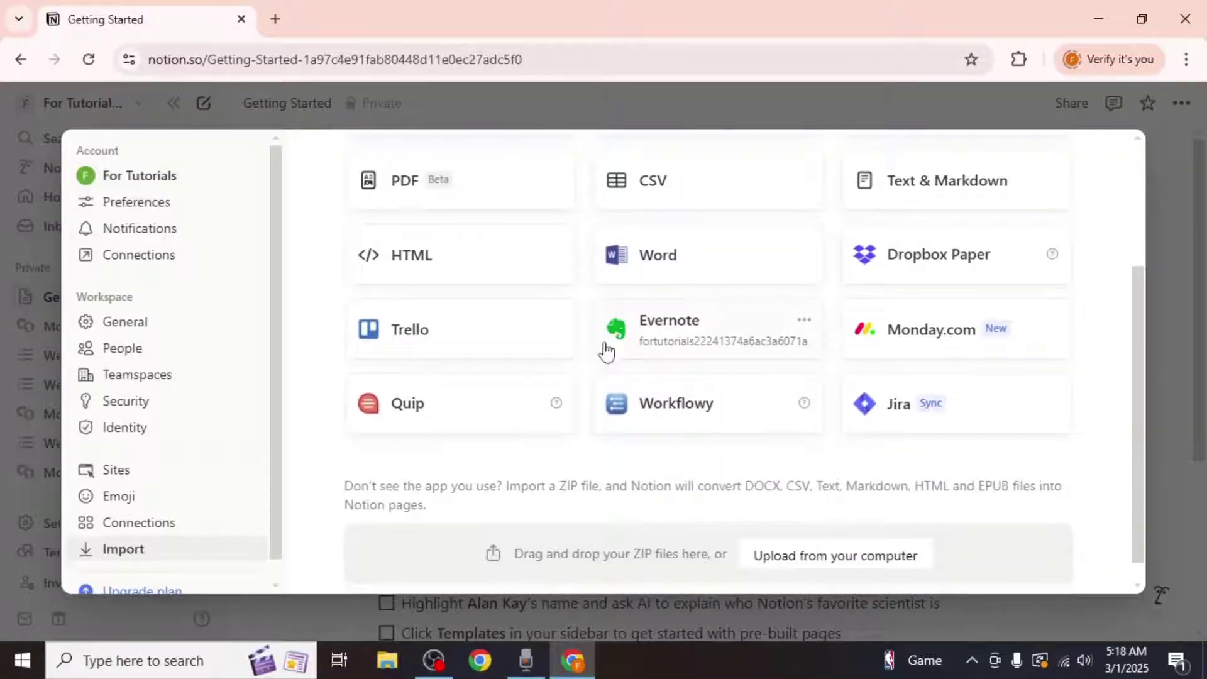
pyautogui.click(805, 322)
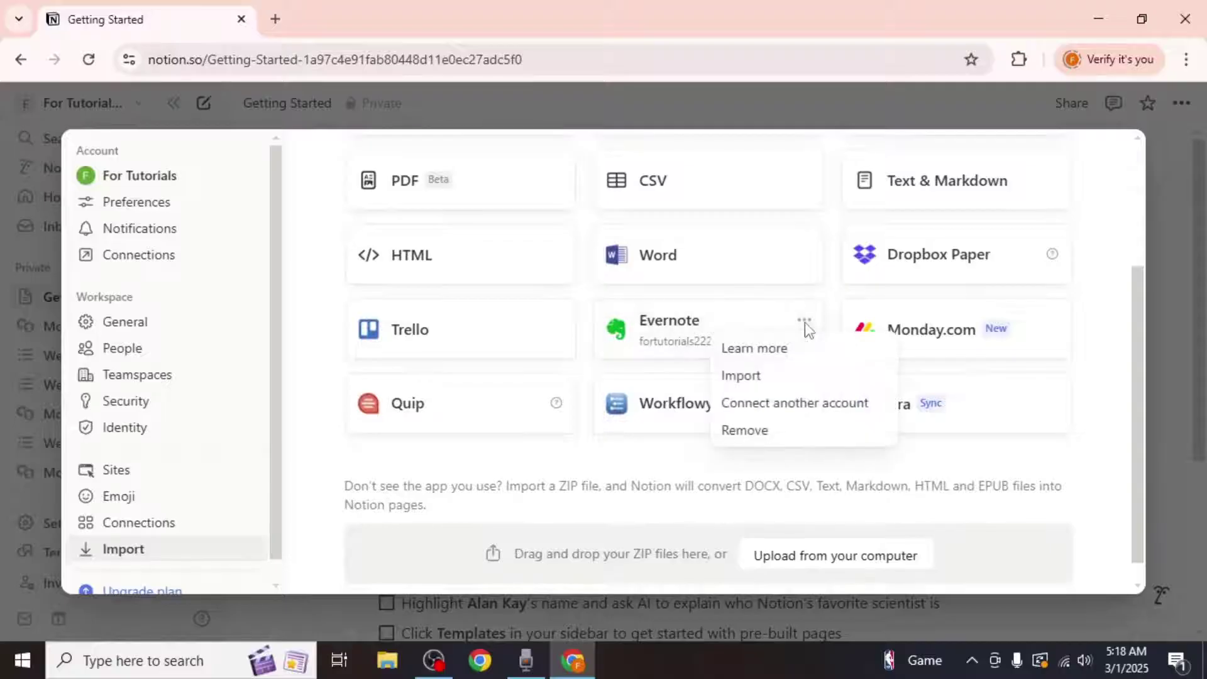
# Step: Choose Import for the Evernote account and tick First Notebook
pyautogui.click(754, 375)
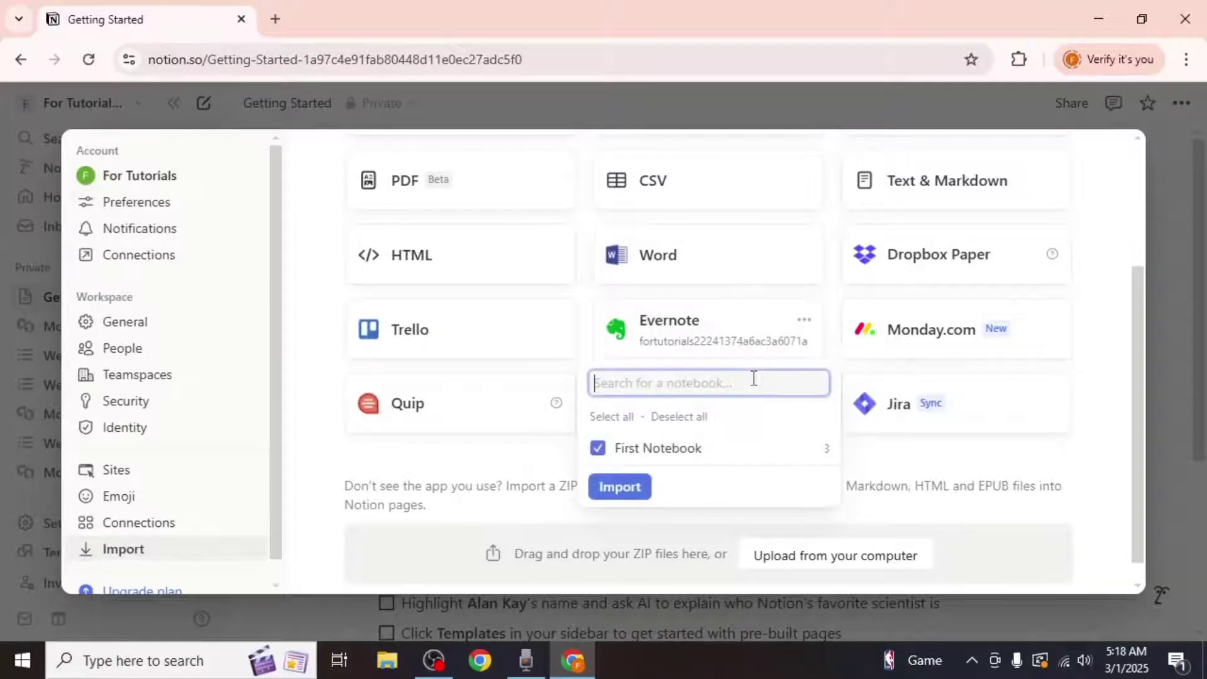
pyautogui.click(599, 452)
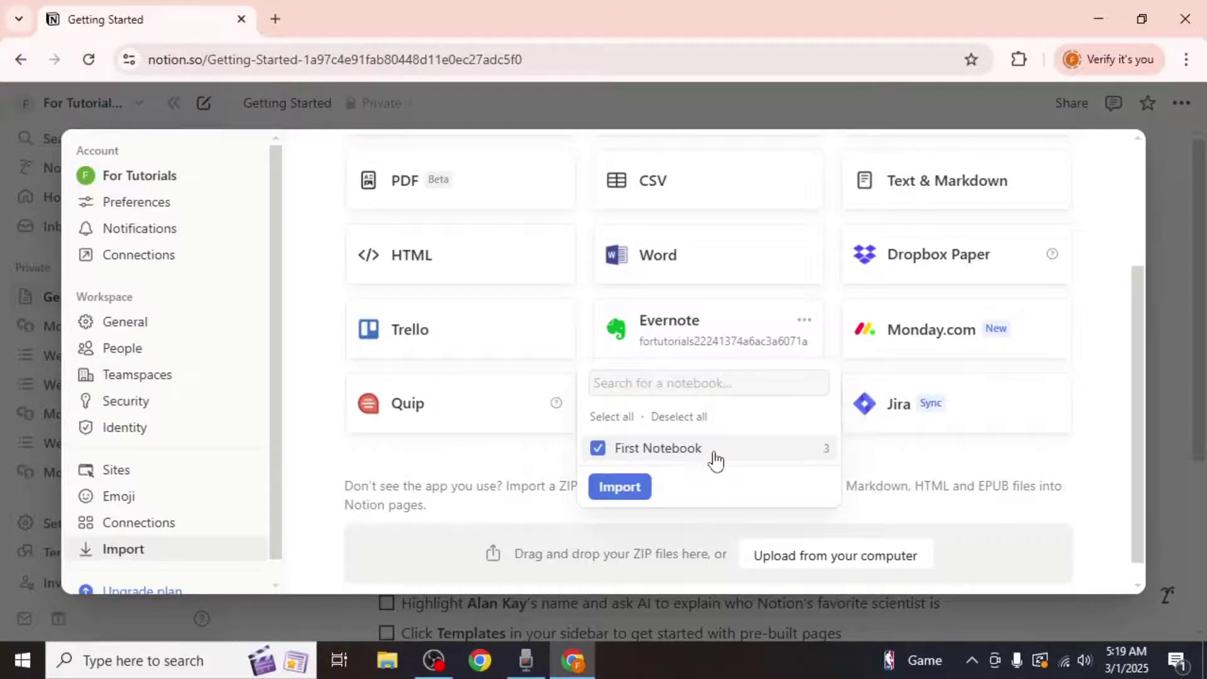
# Step: Import First Notebook and let its page with Drawing, Fruits and Checklist load
pyautogui.click(622, 487)
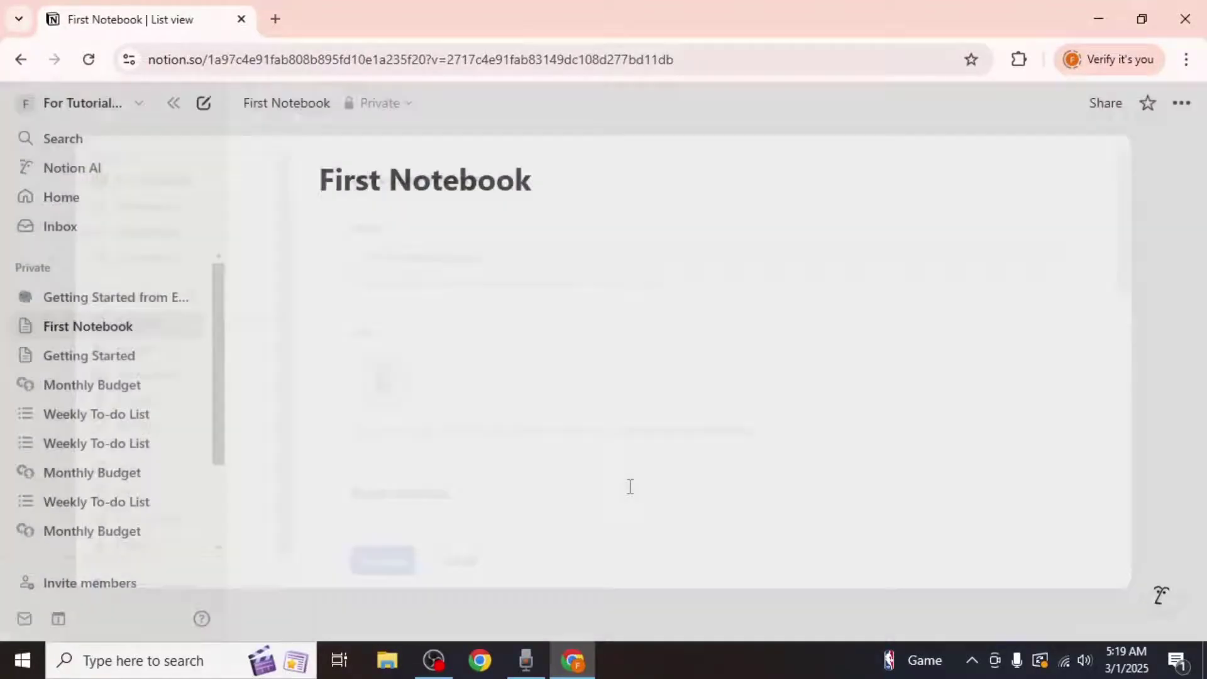